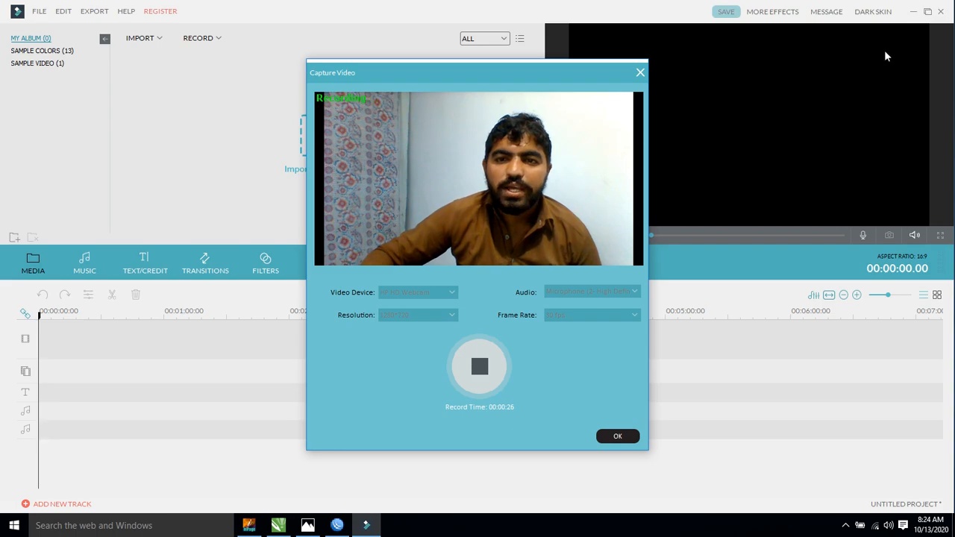
- View the Untitled-1 image on the desktop and close it
click(913, 11)
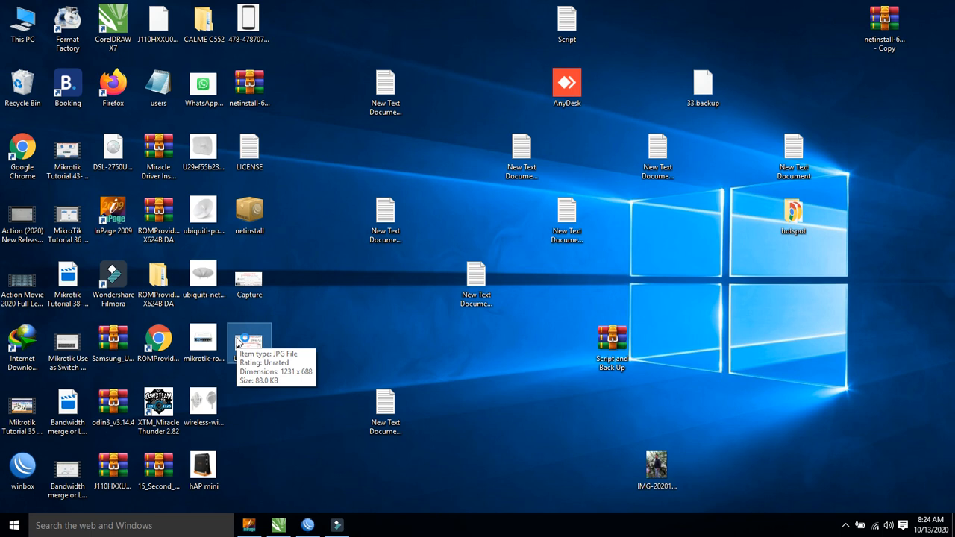
right_click(240, 341)
click(319, 35)
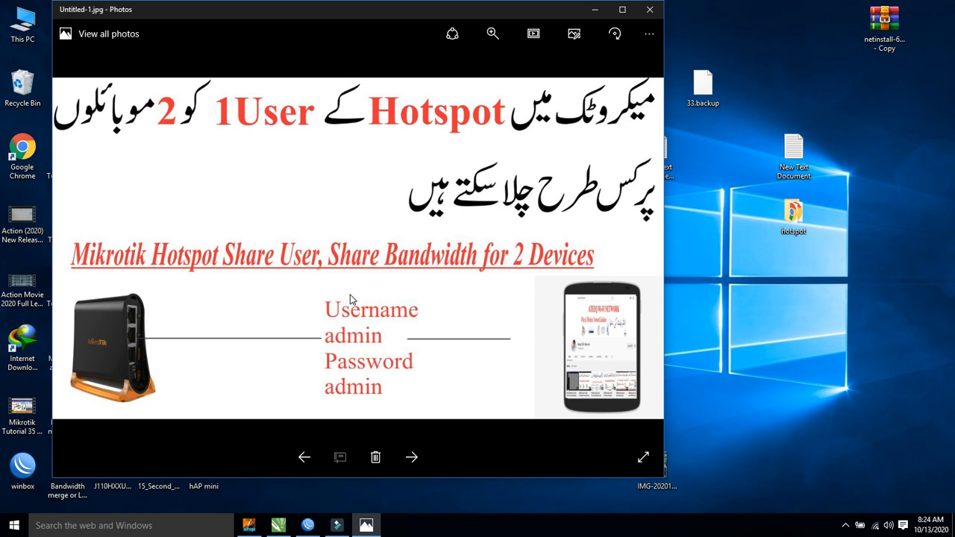
click(650, 9)
- Refresh the desktop, launch WinBox and connect to the router at 192.168.50.1 using the account password
right_click(354, 159)
click(366, 188)
double_click(22, 467)
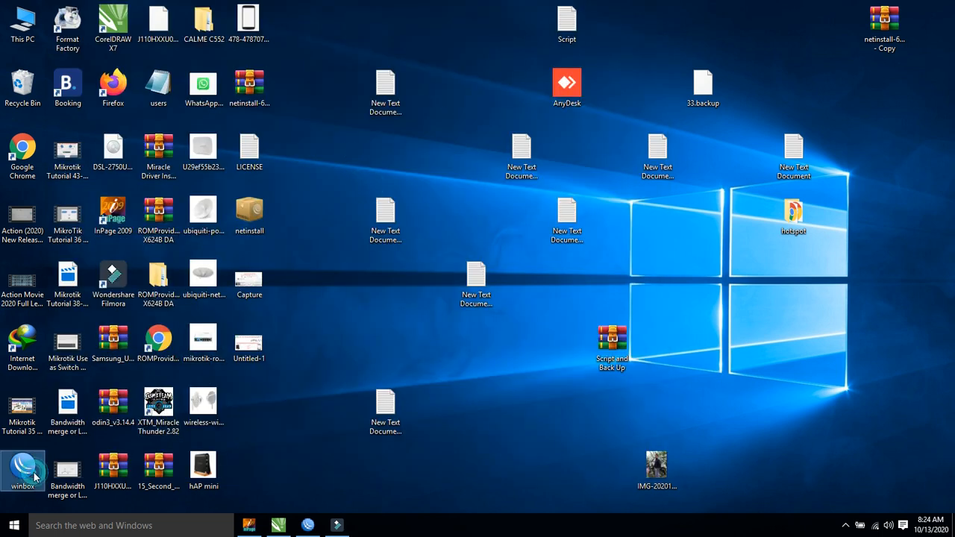
click(69, 63)
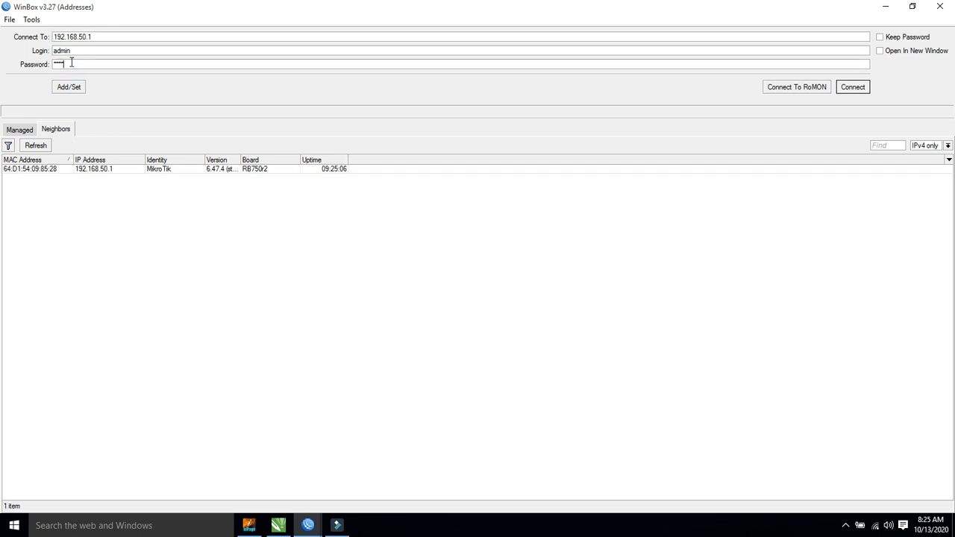
key(Return)
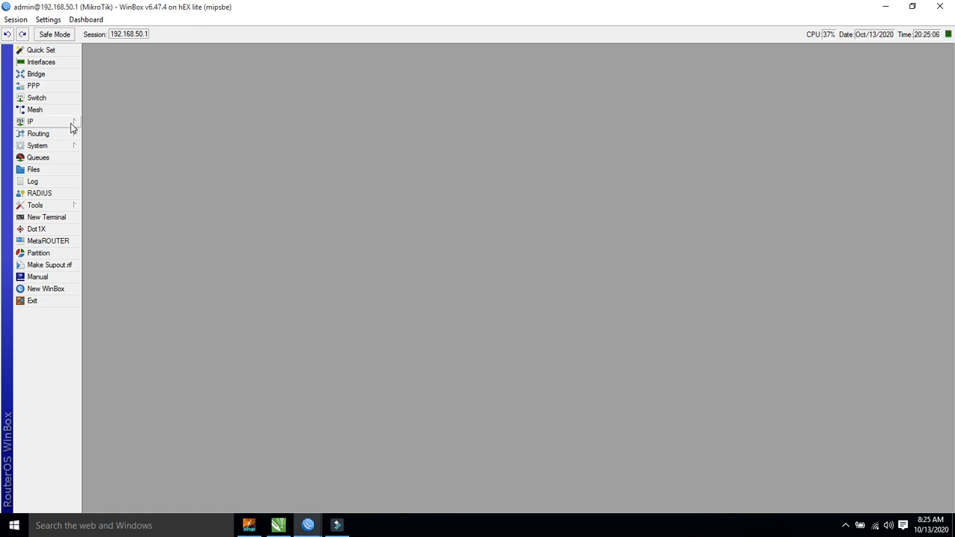
- Create a new hotspot user profile and name it Share-User-Pro
click(69, 122)
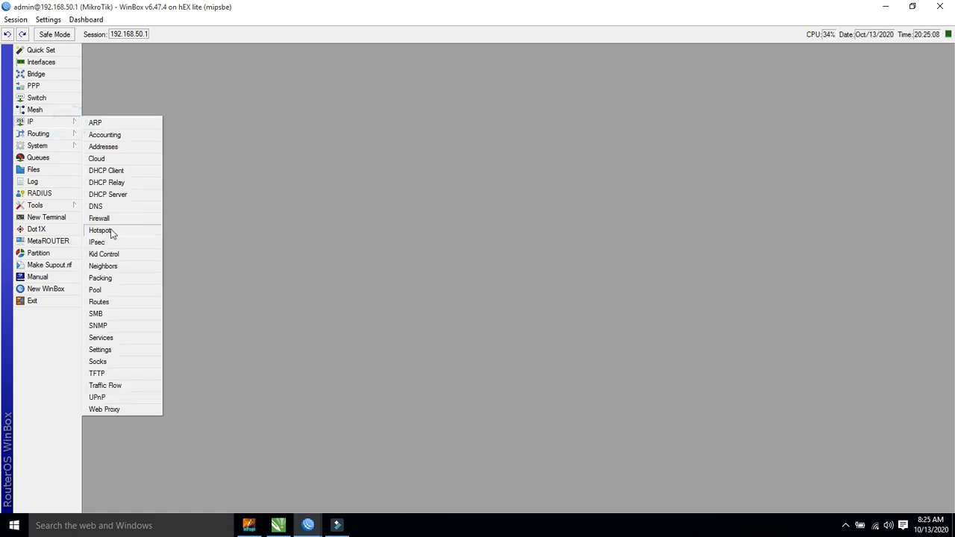
click(112, 232)
click(203, 65)
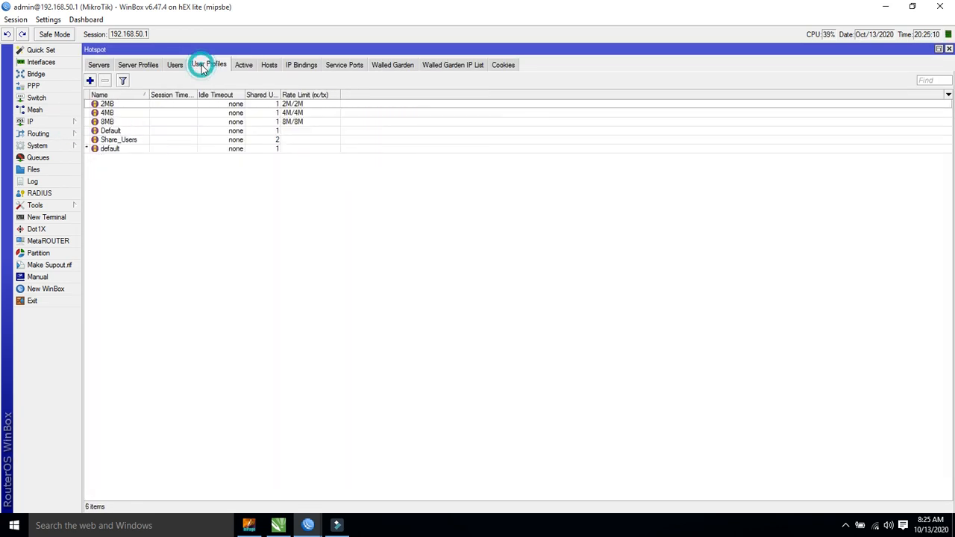
click(90, 80)
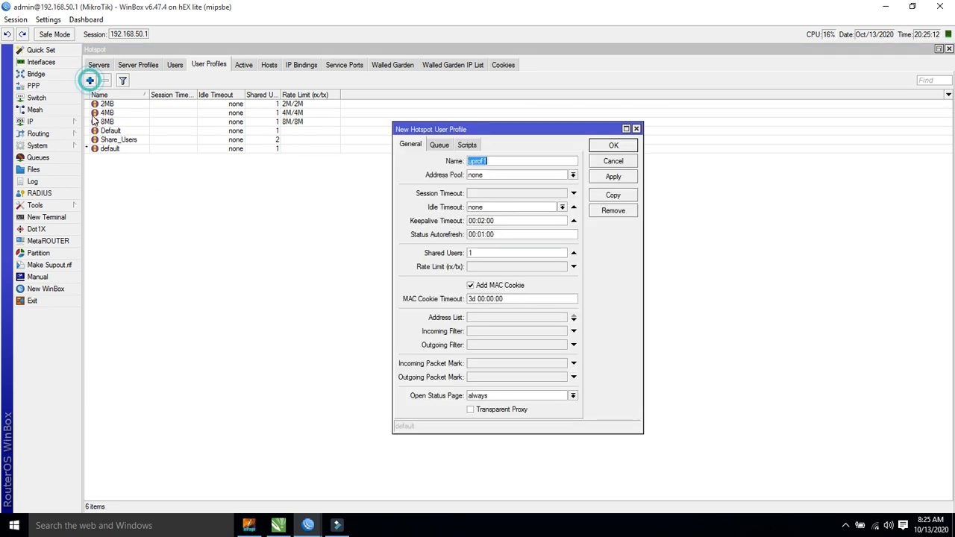
drag(483, 131, 459, 103)
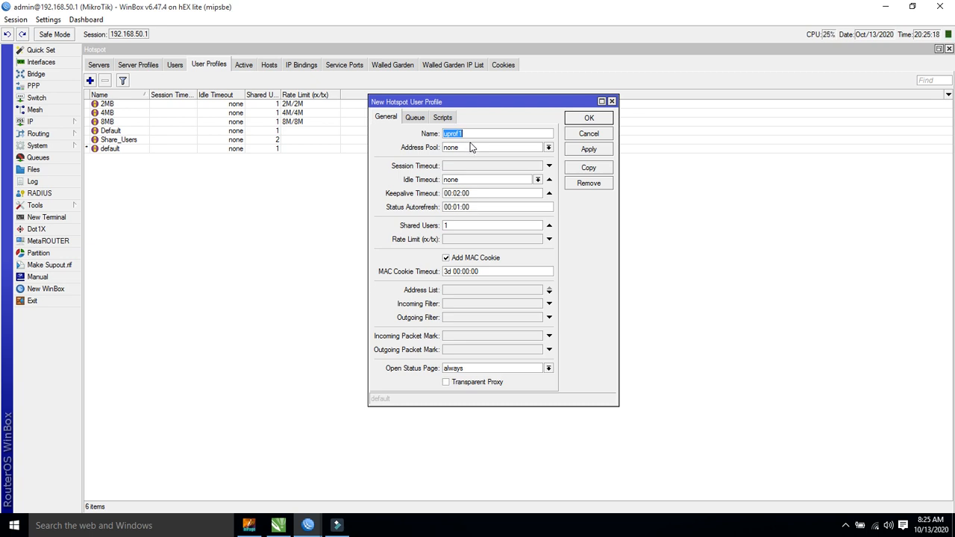
text(Share)
text(-User-pro)
click(479, 135)
text(P)
drag(470, 107, 471, 102)
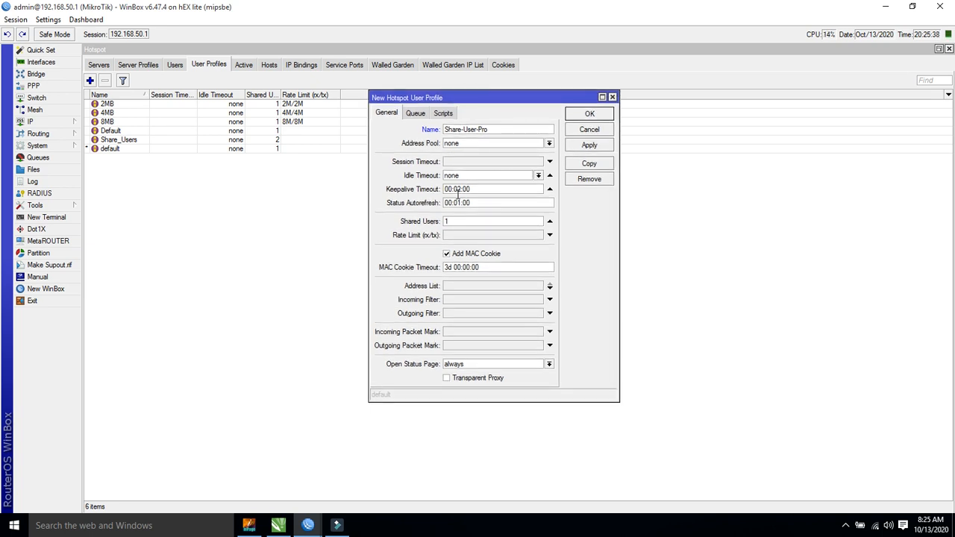
- Set the new profile's rx/tx rate limit to 1M/1M
click(459, 238)
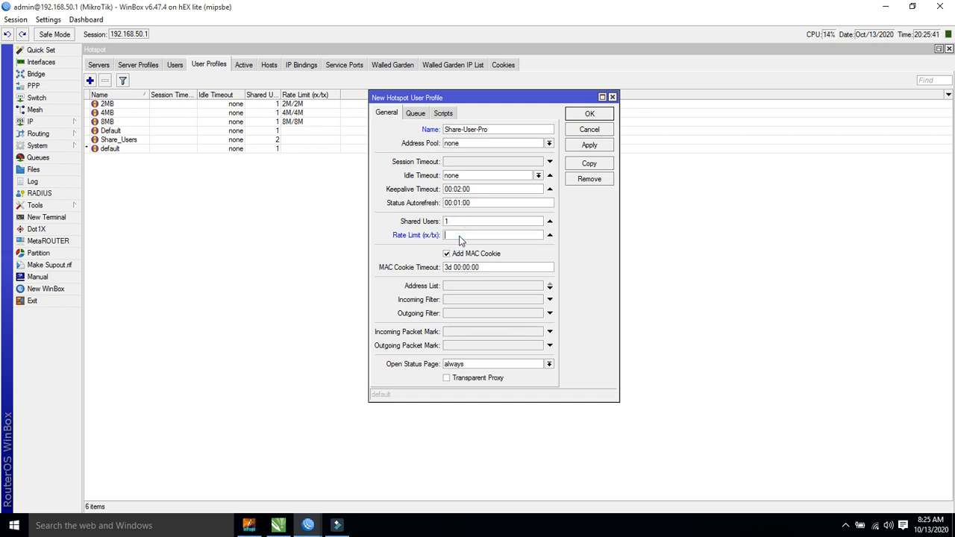
text(1M)
key(BackSpace)
- Set the new profile's shared users to 2 and save the profile
double_click(451, 221)
click(529, 221)
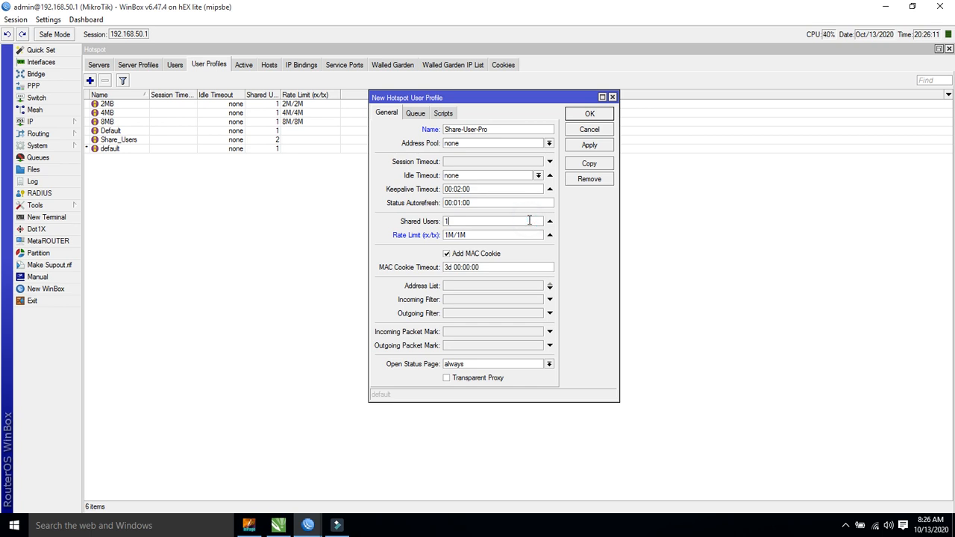
double_click(485, 221)
click(450, 221)
key(BackSpace)
key(BackSpace)
text(1)
key(BackSpace)
click(581, 148)
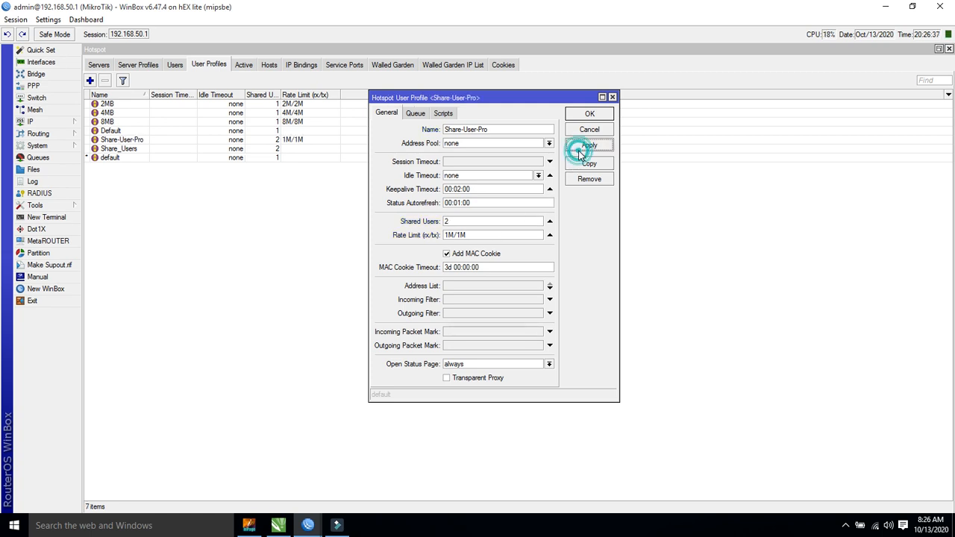
click(579, 115)
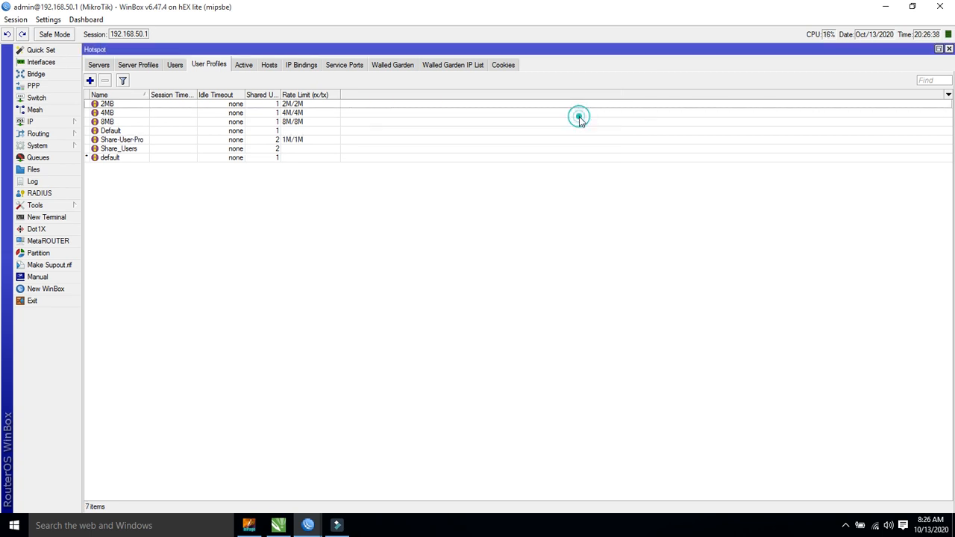
- Open the list of hotspot users, start a new user entry and discard it
click(179, 64)
click(89, 79)
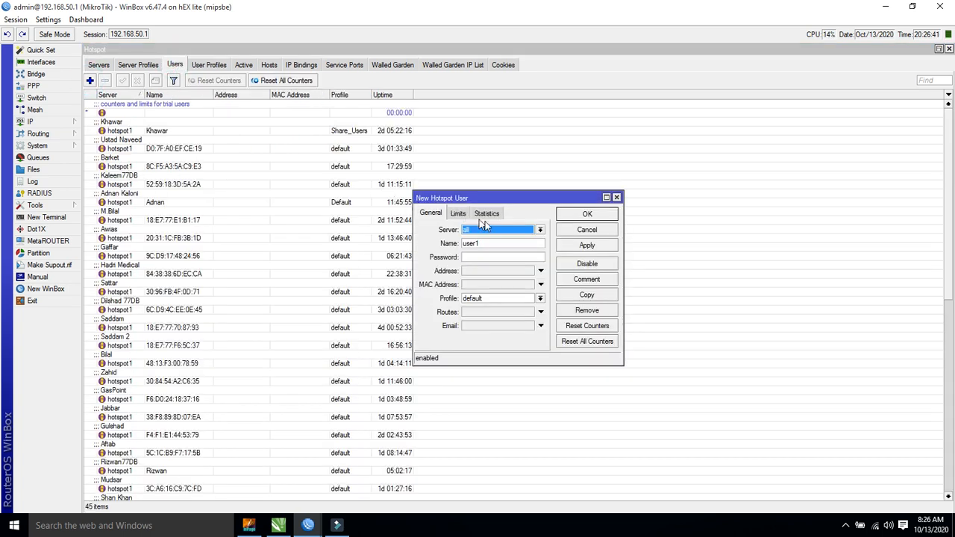
click(615, 197)
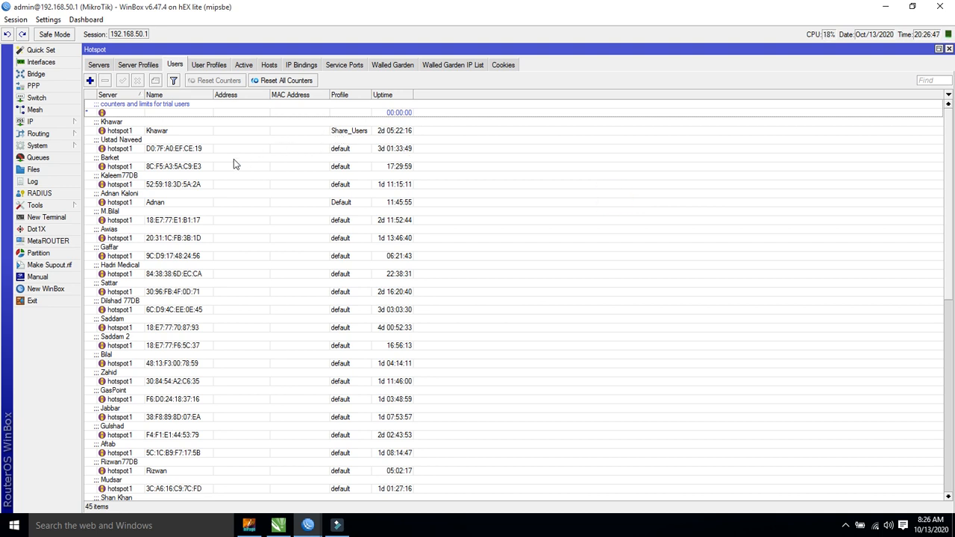
- Assign the Share-User-Pro profile to the fifth hotspot user entry, save it and recheck the entry's settings
double_click(159, 184)
drag(550, 198, 515, 163)
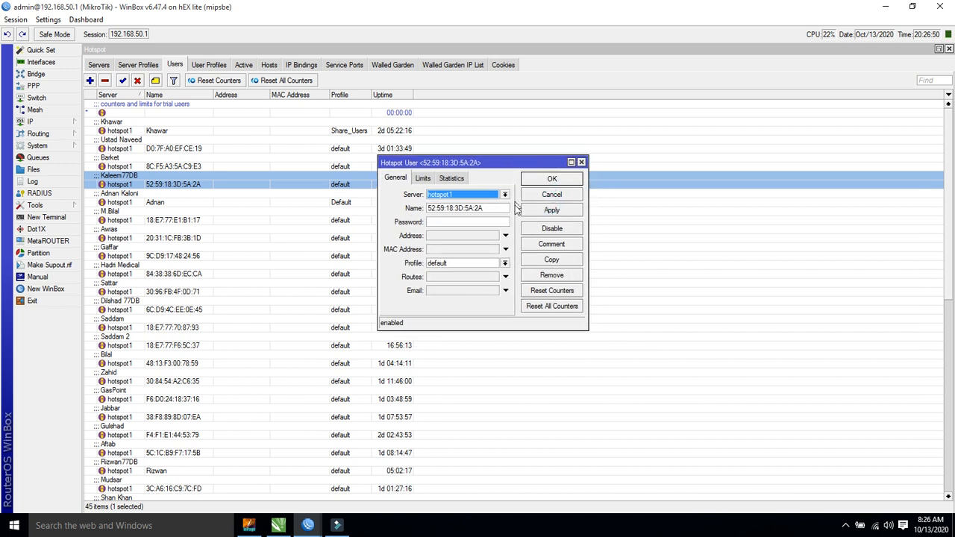
click(504, 263)
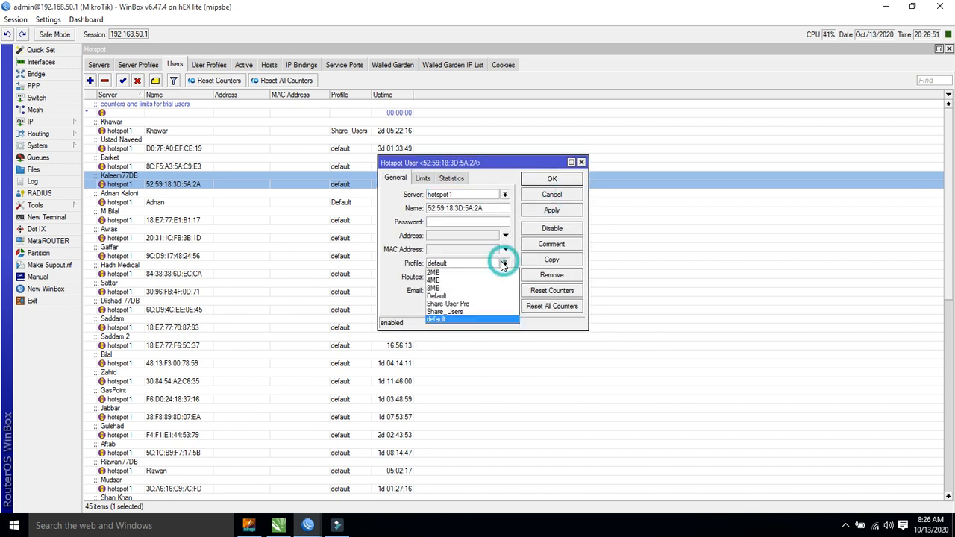
click(443, 305)
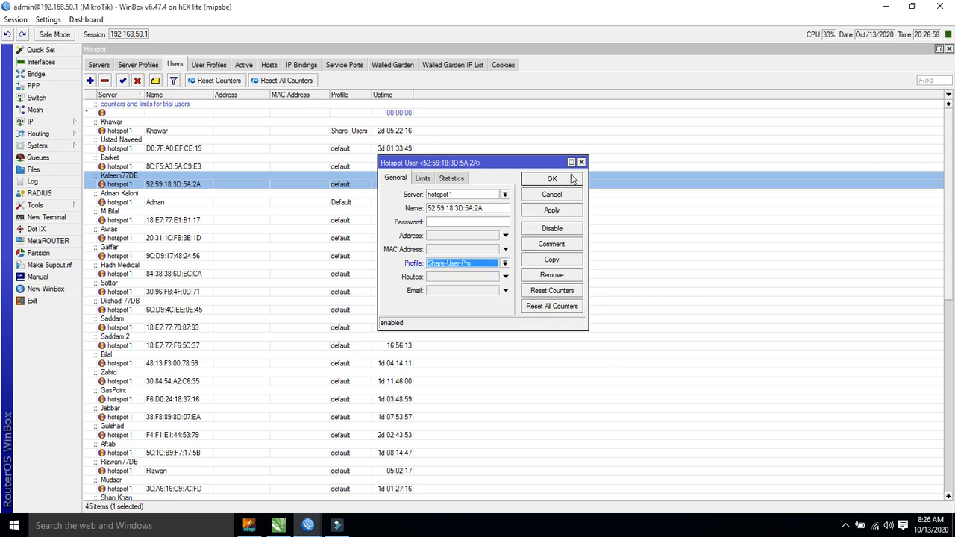
click(551, 209)
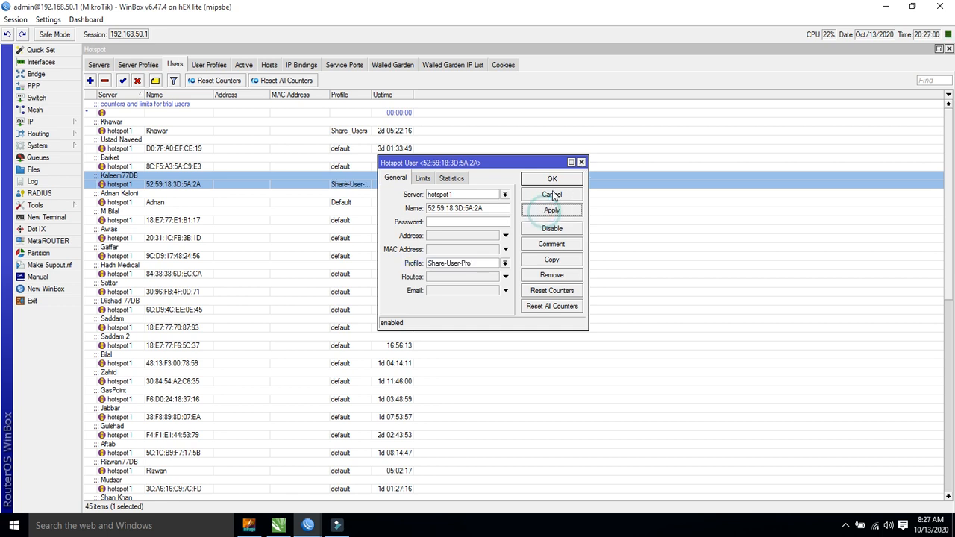
click(553, 179)
double_click(365, 188)
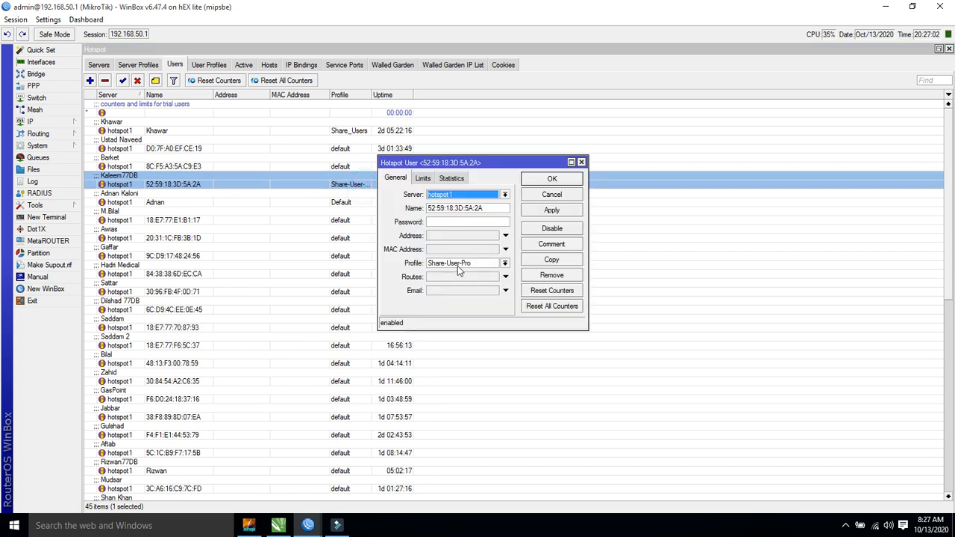
click(581, 162)
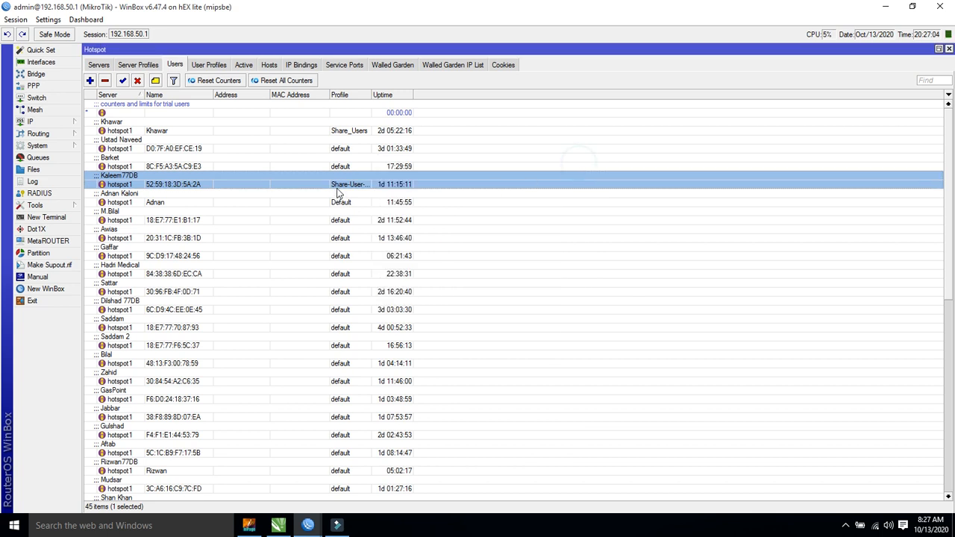
- Set the profile of the fifth hotspot user entry back to default and save it
double_click(337, 187)
click(502, 263)
click(454, 317)
click(533, 210)
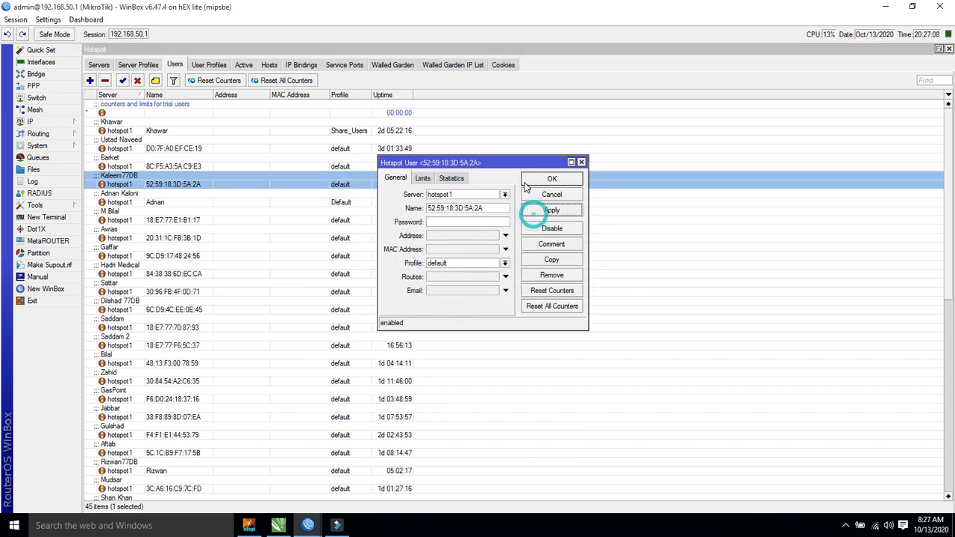
click(528, 182)
- Assign the Share-User-Pro profile to the hotspot user that uses the Share_Users profile, and save it
click(262, 220)
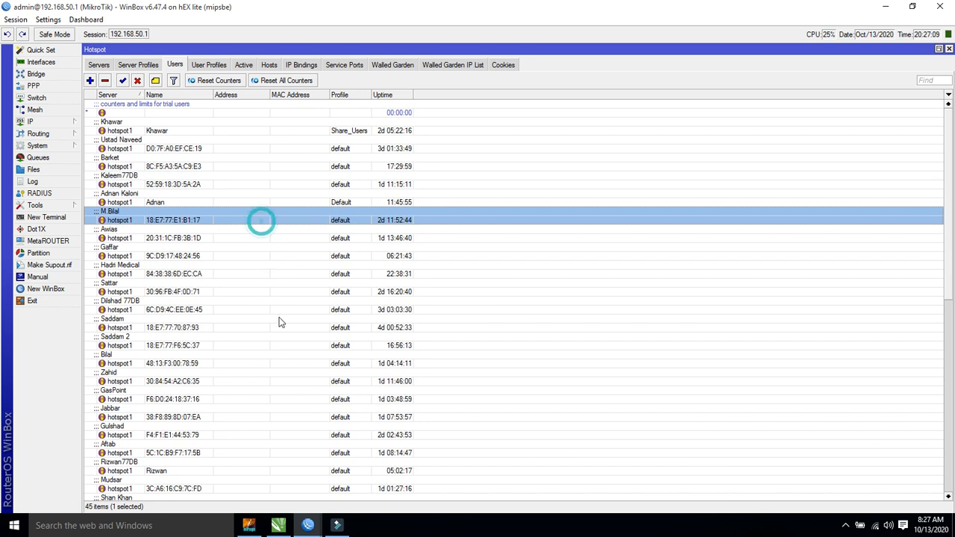
double_click(249, 130)
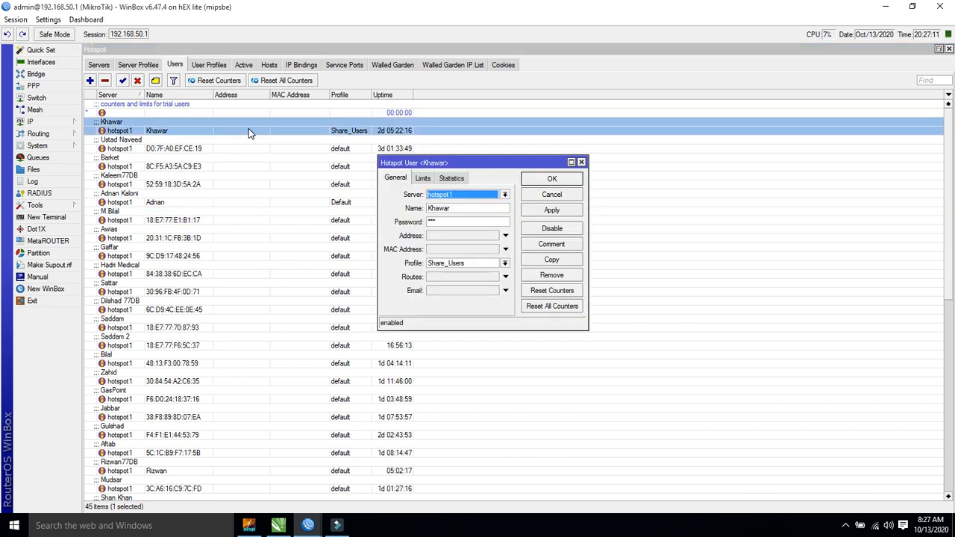
double_click(467, 209)
click(504, 263)
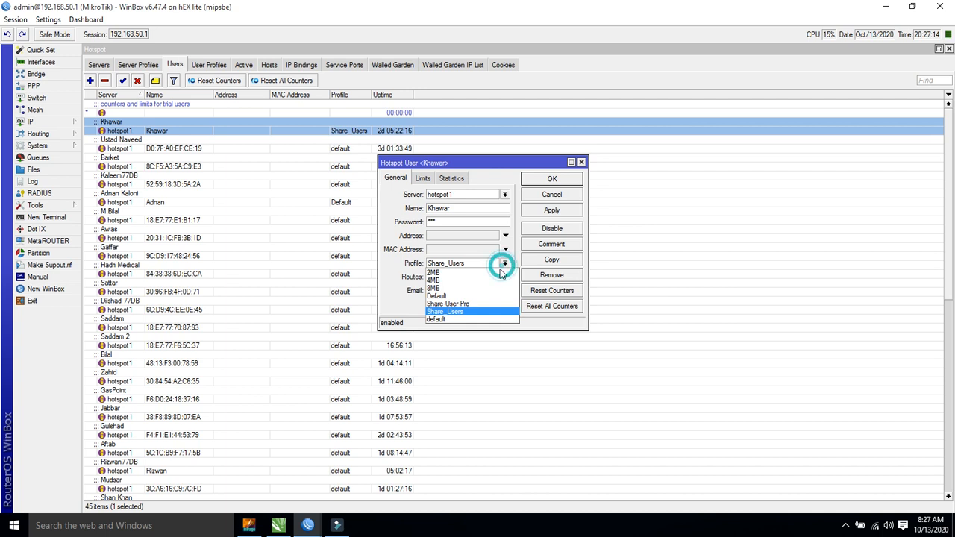
click(481, 306)
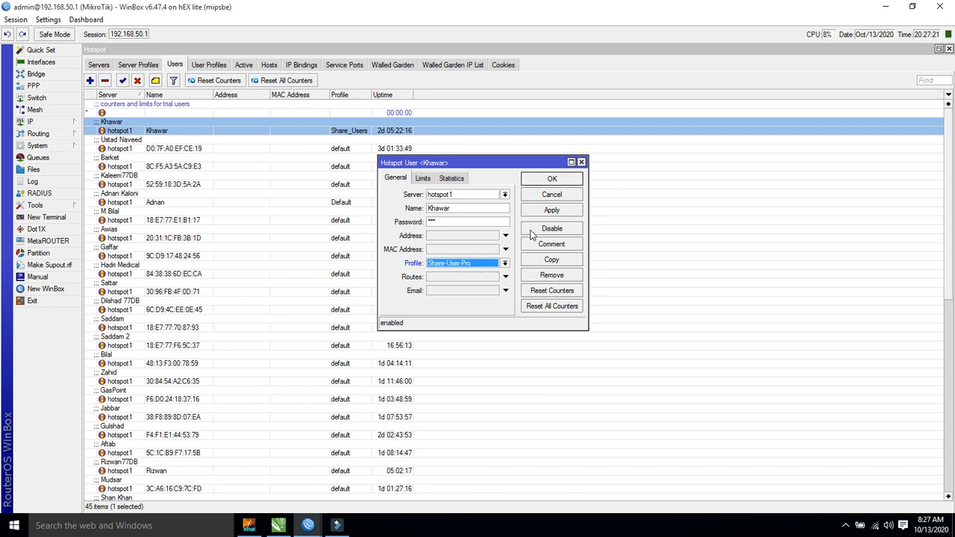
click(551, 210)
click(546, 182)
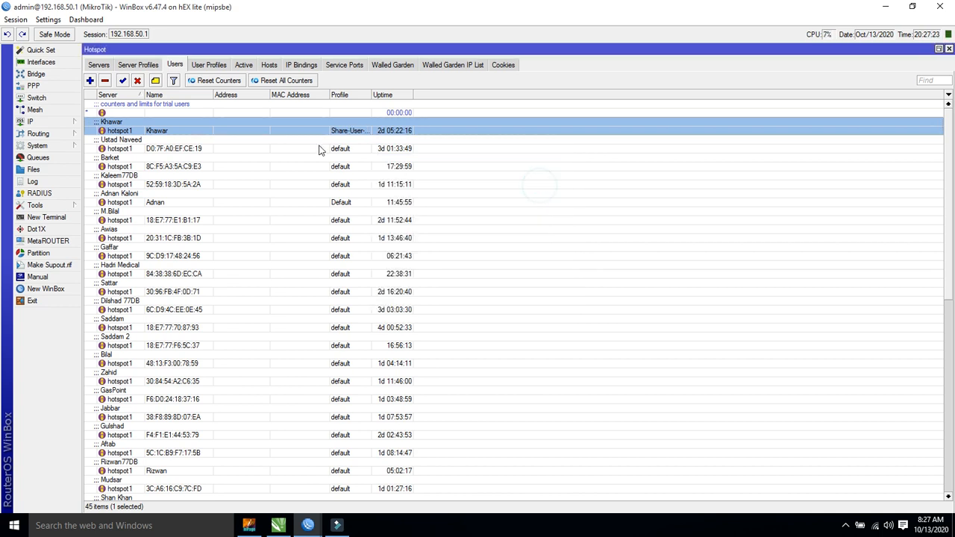
- Locate the edited user's session among the active hotspot connections, then return to the users list
click(243, 66)
click(177, 147)
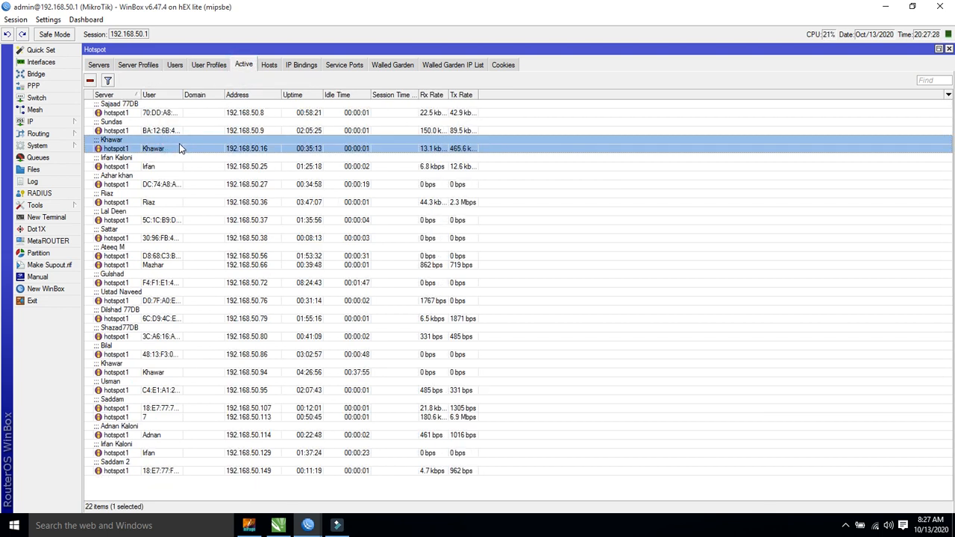
click(184, 67)
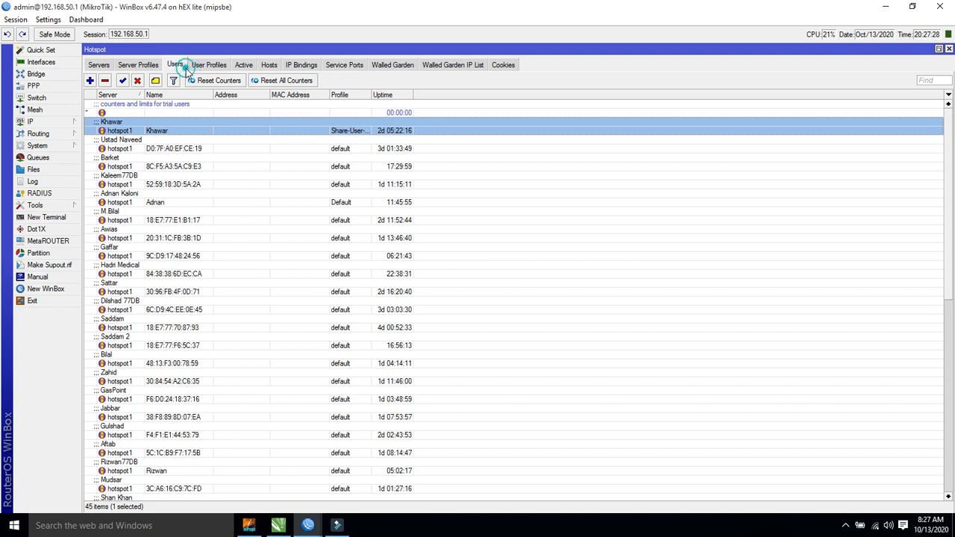
- Review the profile choices in the edited hotspot user's settings and close them without changing anything
double_click(192, 127)
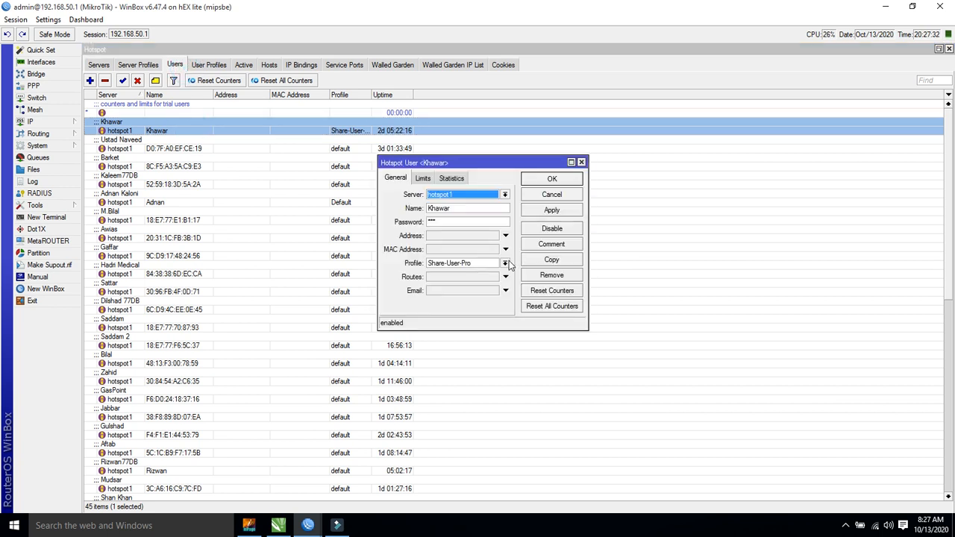
click(508, 264)
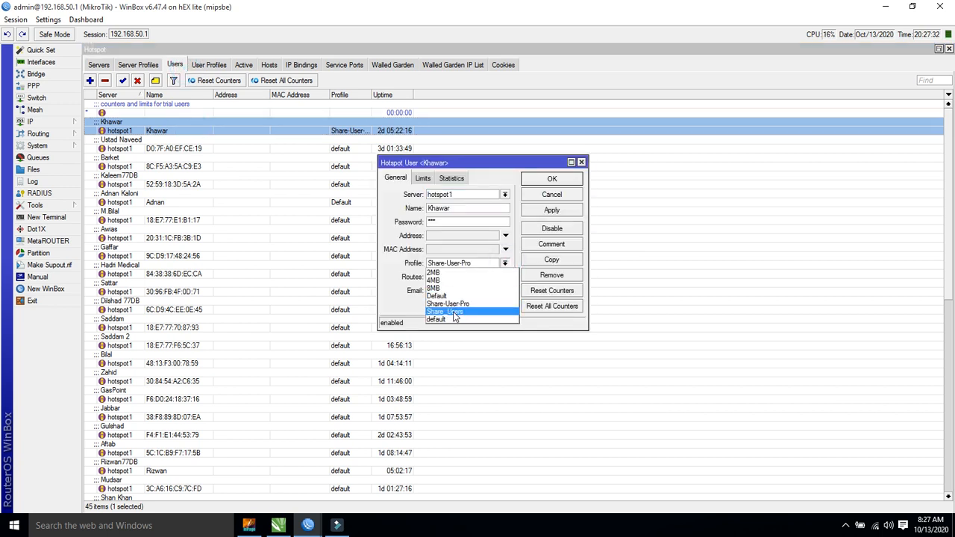
click(580, 164)
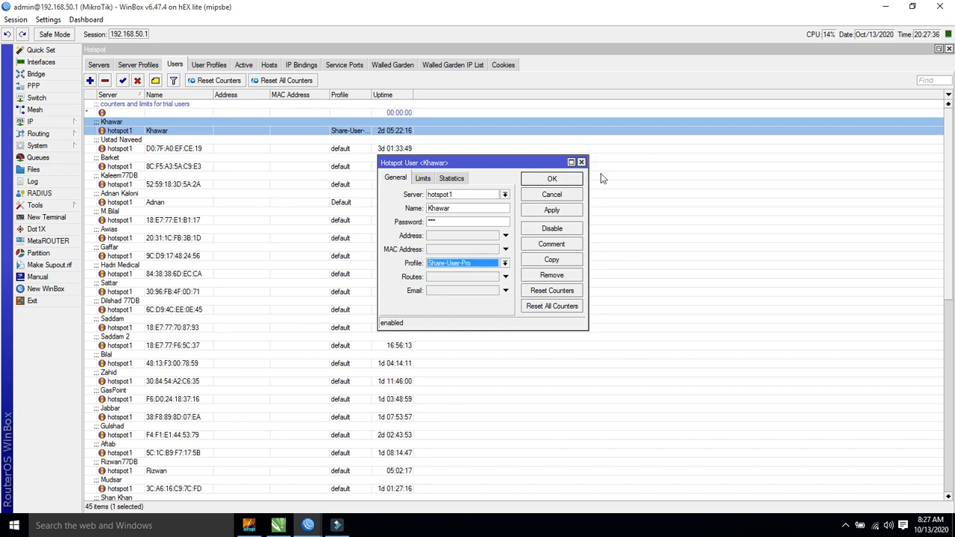
click(582, 162)
- Review the shared users setting in the Share_Users hotspot user profile, and close it without changes
click(214, 64)
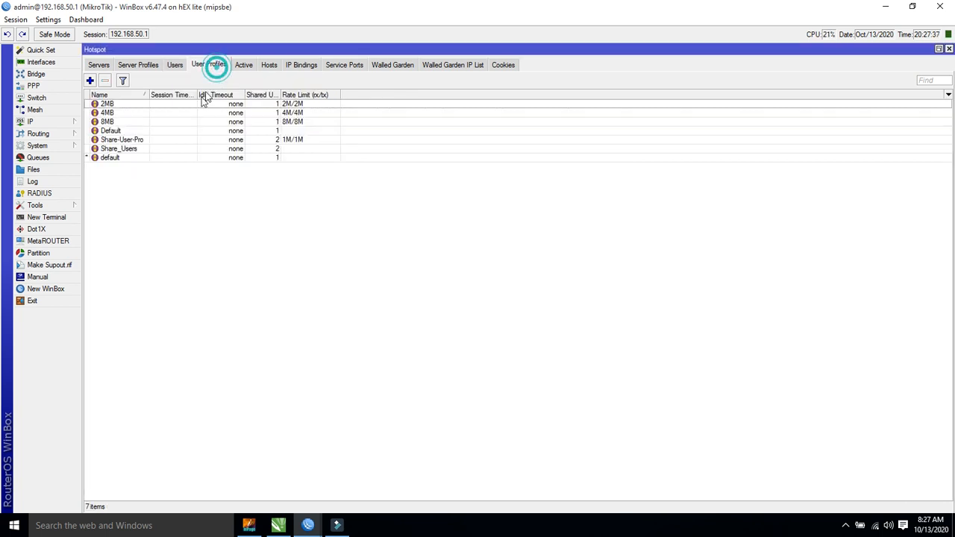
click(117, 150)
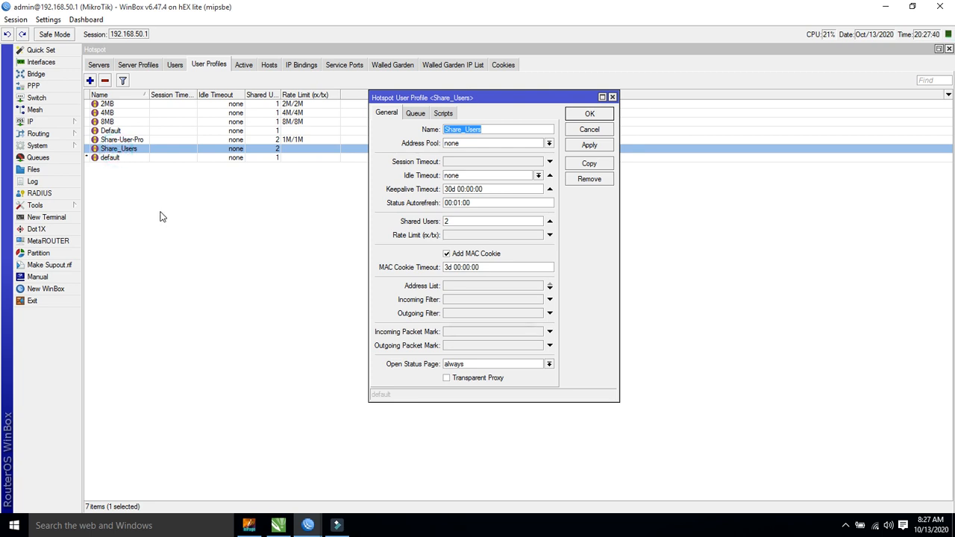
double_click(475, 221)
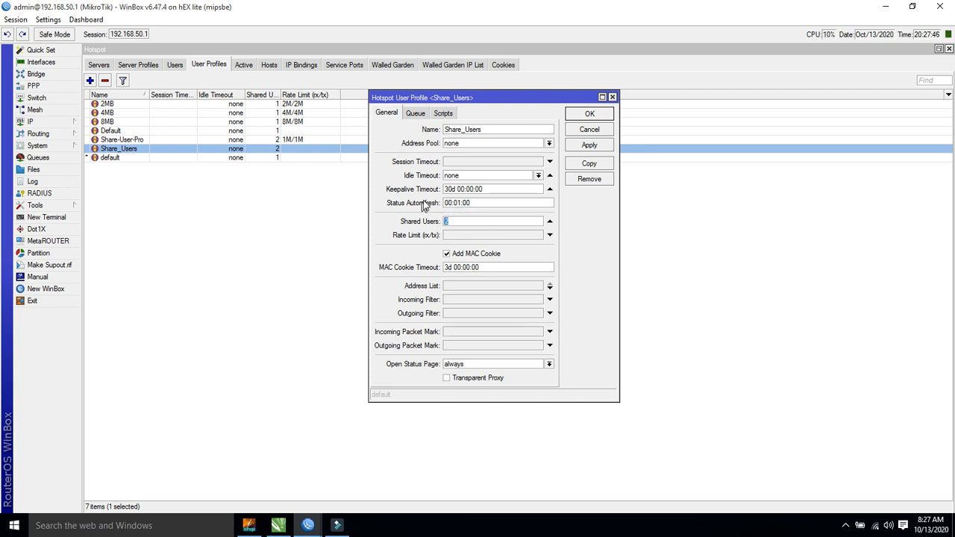
click(611, 97)
- Delete the Share-User-Pro hotspot user profile, and check the settings of the Share_Users profile
click(123, 140)
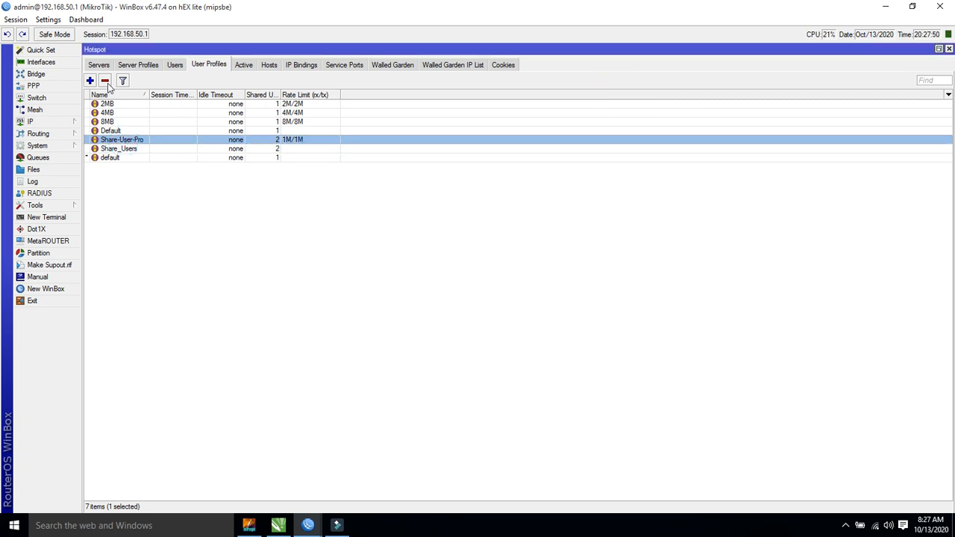
click(104, 80)
double_click(123, 140)
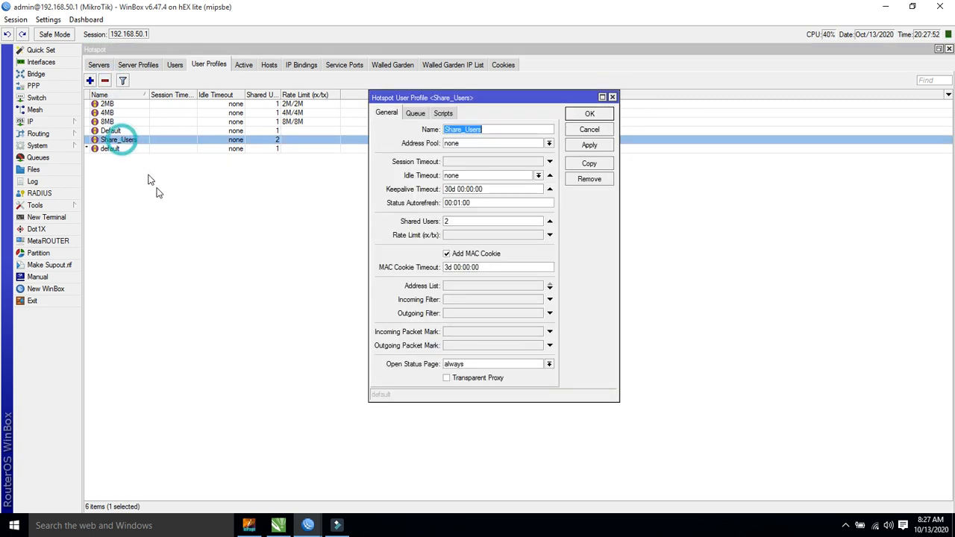
click(612, 97)
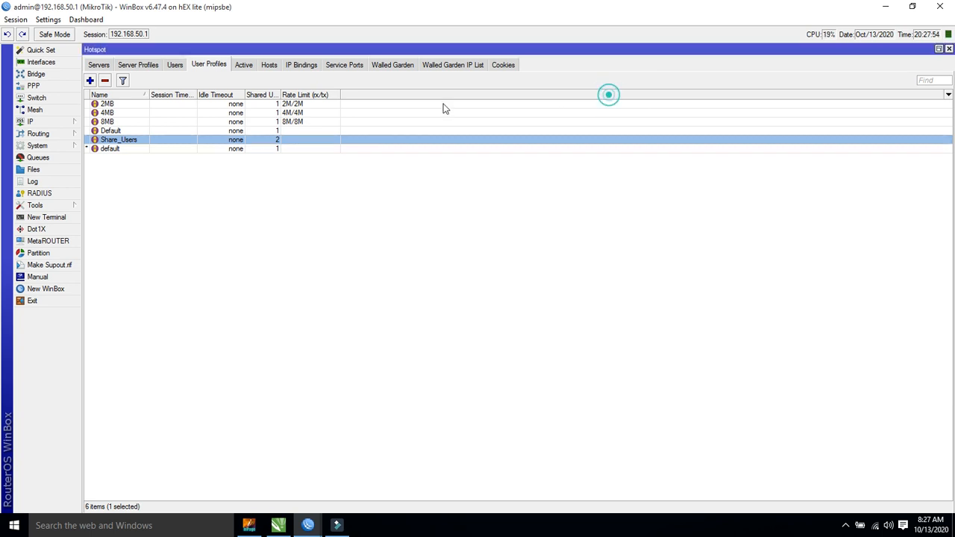
- Assign the Share_Users profile to the hotspot user whose profile is unknown, and save it
click(244, 65)
click(175, 66)
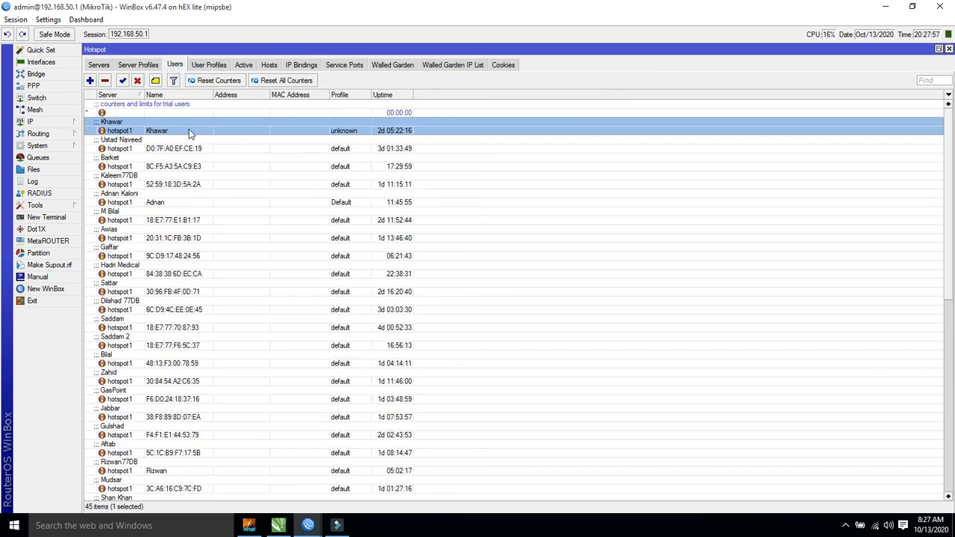
double_click(189, 130)
click(504, 263)
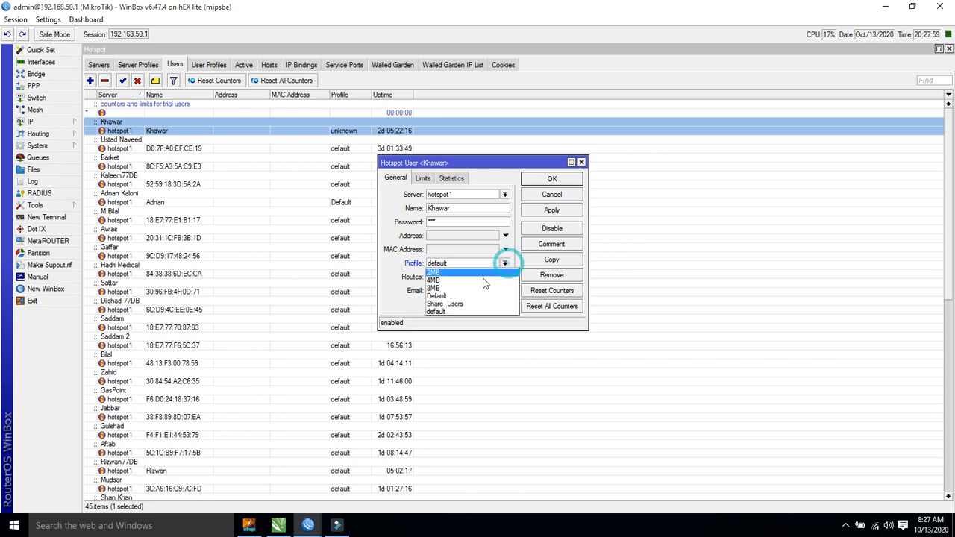
click(471, 303)
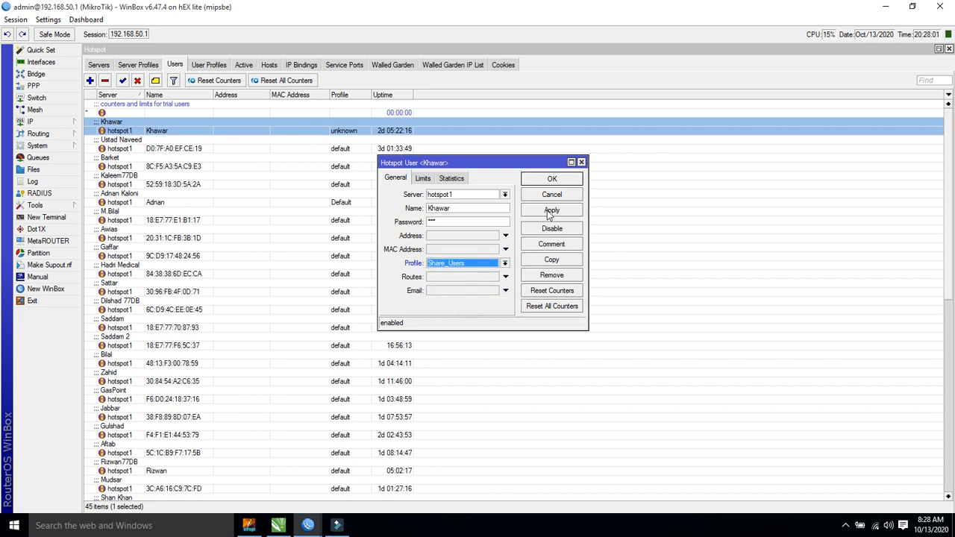
click(551, 179)
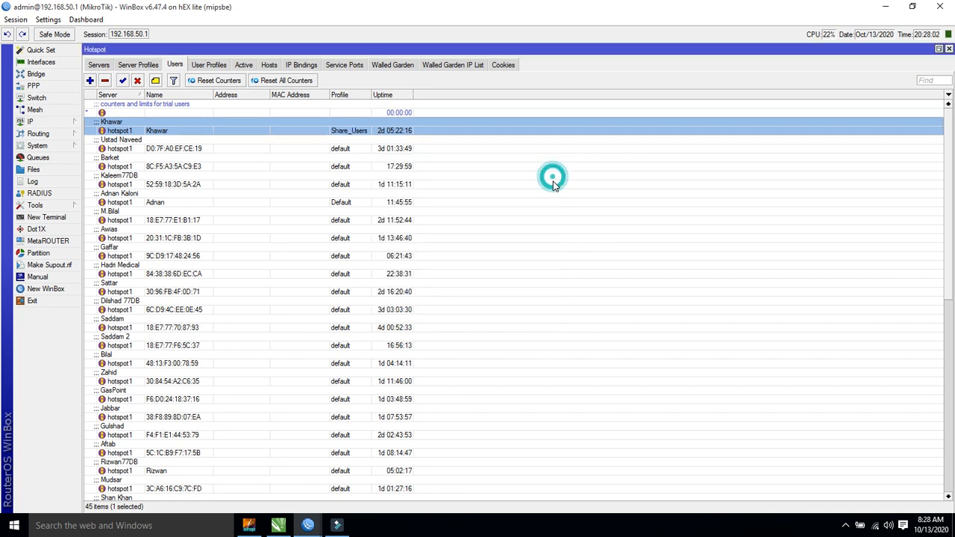
- Inspect the edited user's active hotspot session at 192.168.50.16 and close its details
click(242, 66)
click(153, 149)
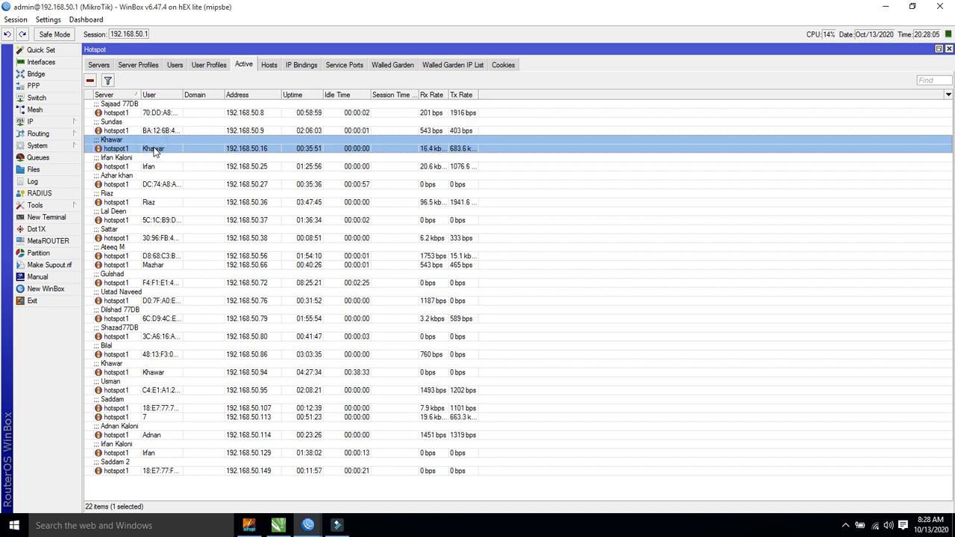
double_click(236, 153)
click(618, 162)
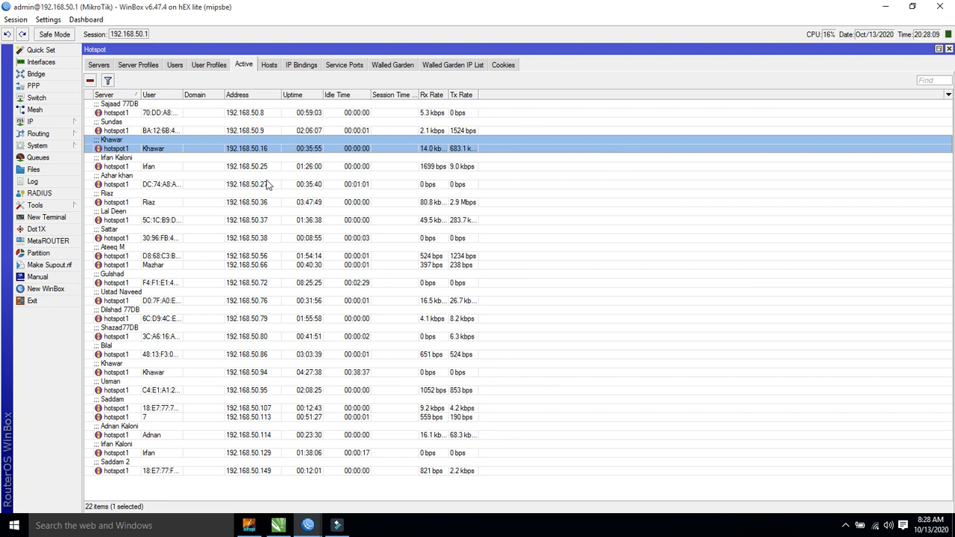
- Inspect the same user's second active hotspot session at 192.168.50.94, and compare it with the one at 192.168.50.16
click(315, 184)
key(Down)
key(Down)
key(Down)
key(Down)
key(Down)
key(Down)
key(Down)
key(Down)
key(Down)
key(Down)
key(Down)
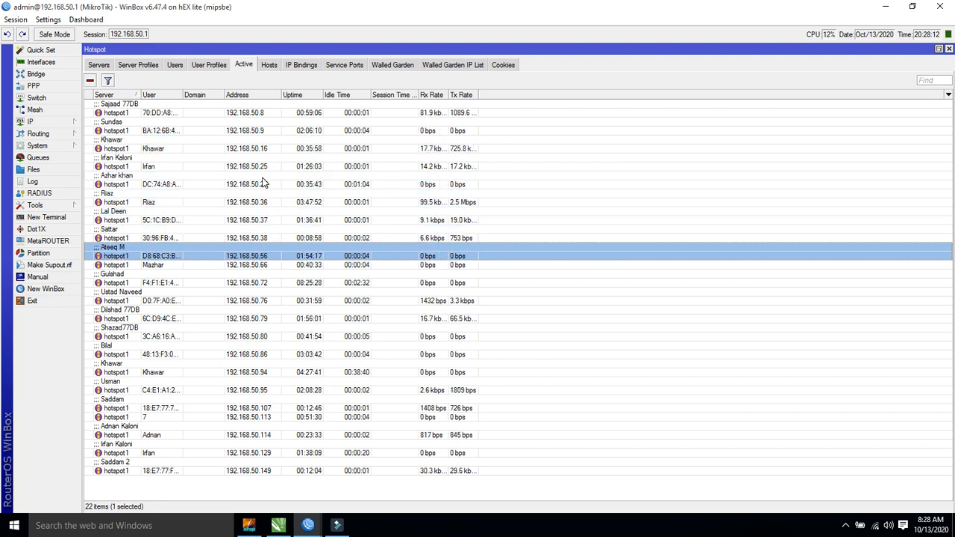
double_click(170, 370)
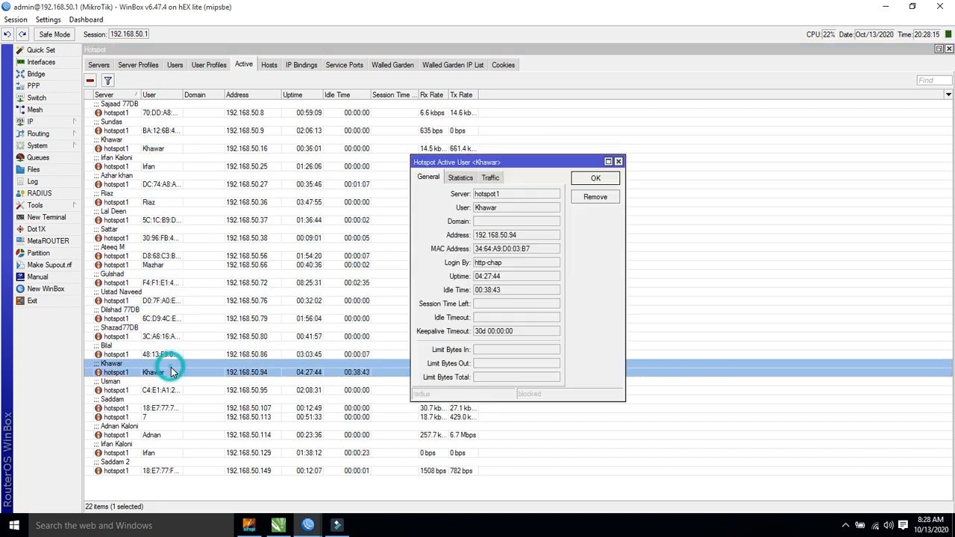
click(618, 162)
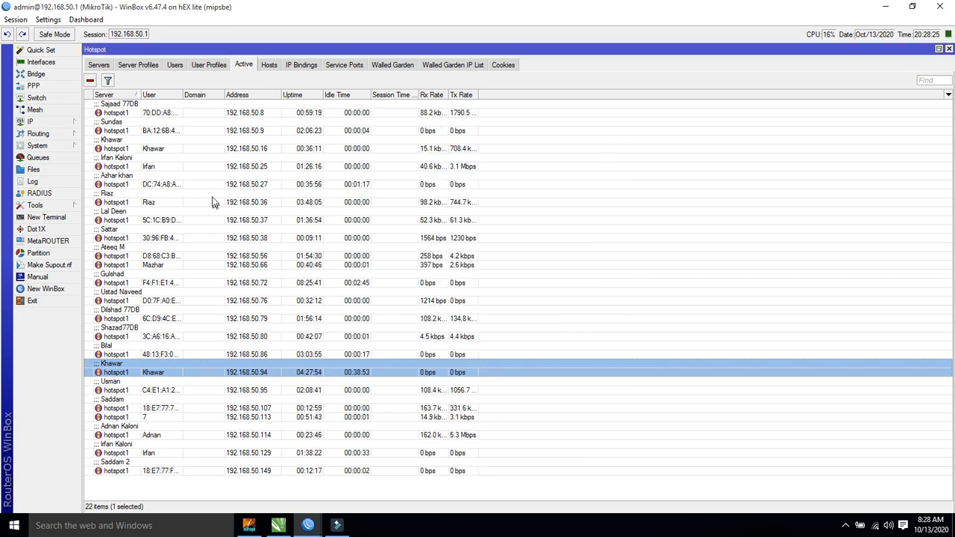
click(232, 149)
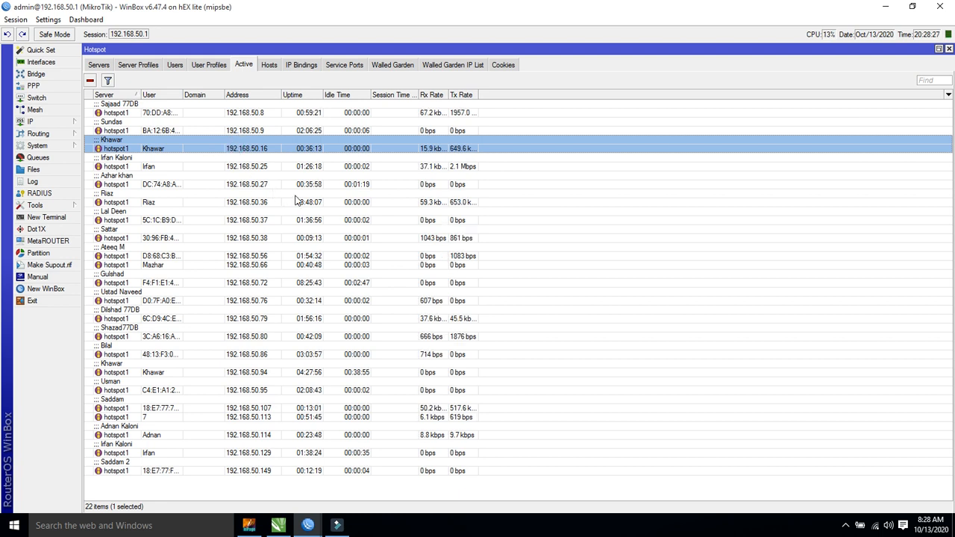
- Close the Hotspot window and exit WinBox
click(949, 49)
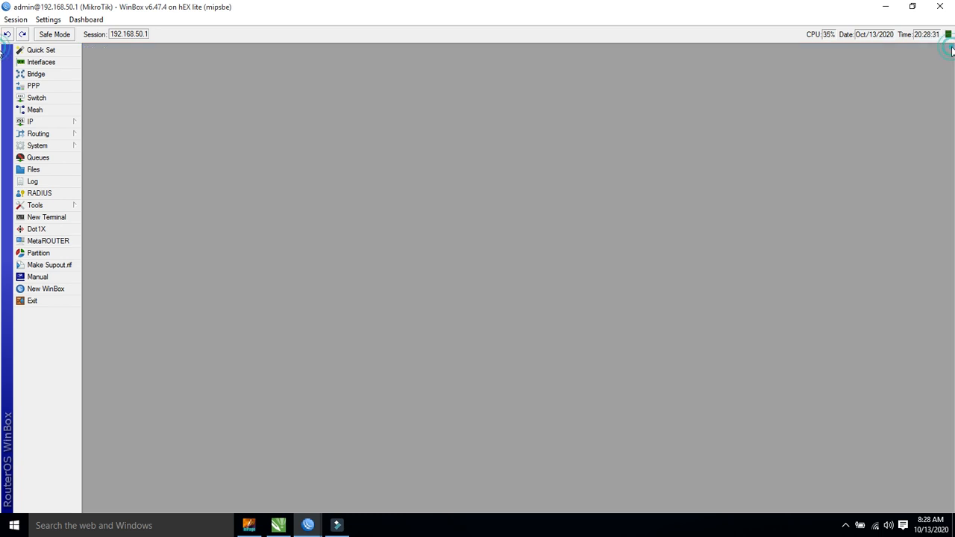
click(939, 7)
right_click(631, 118)
click(667, 152)
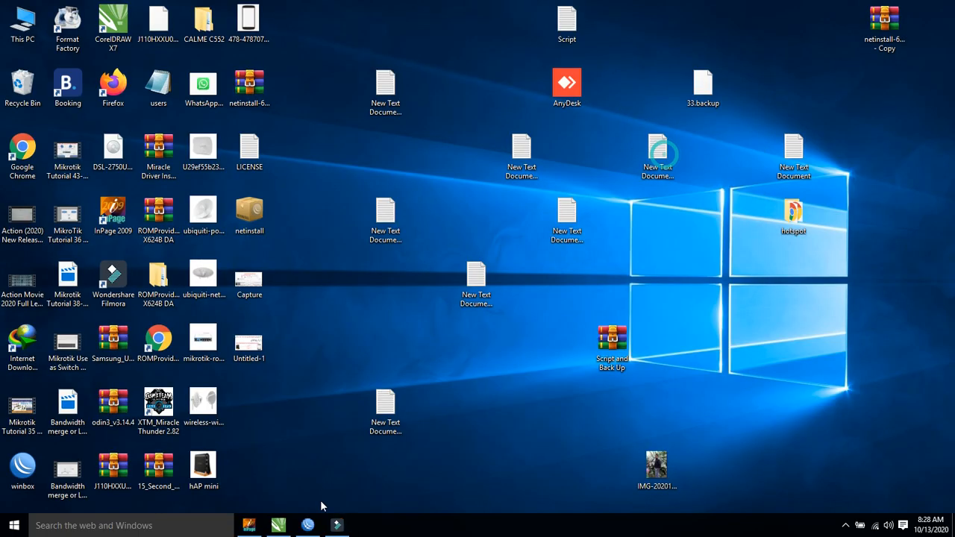
click(337, 526)
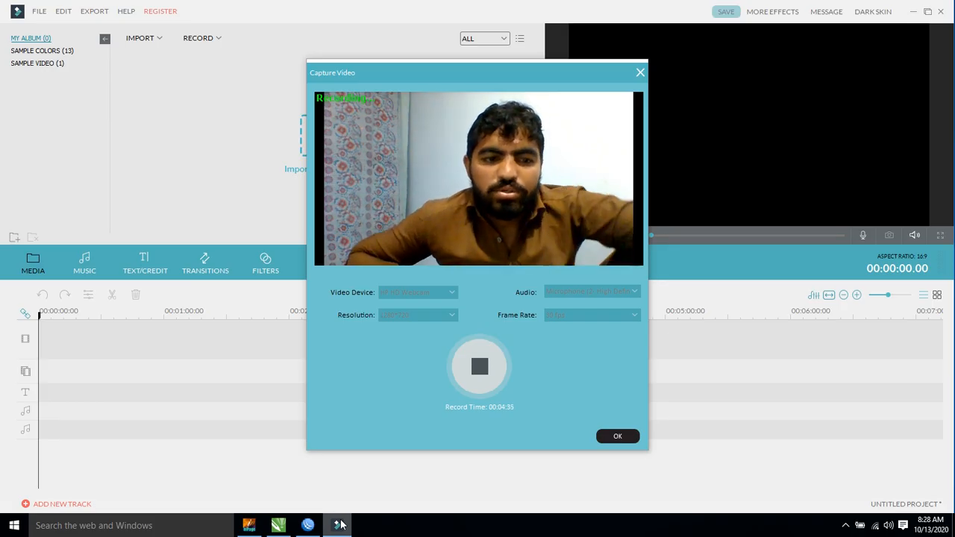